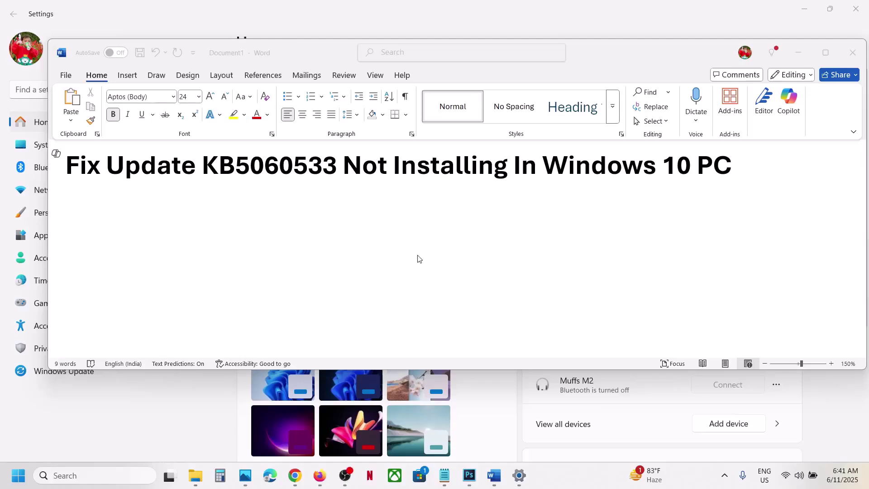
# Highlight KB5060533 and then Windows 10 in the document title.
pyautogui.click(291, 172)
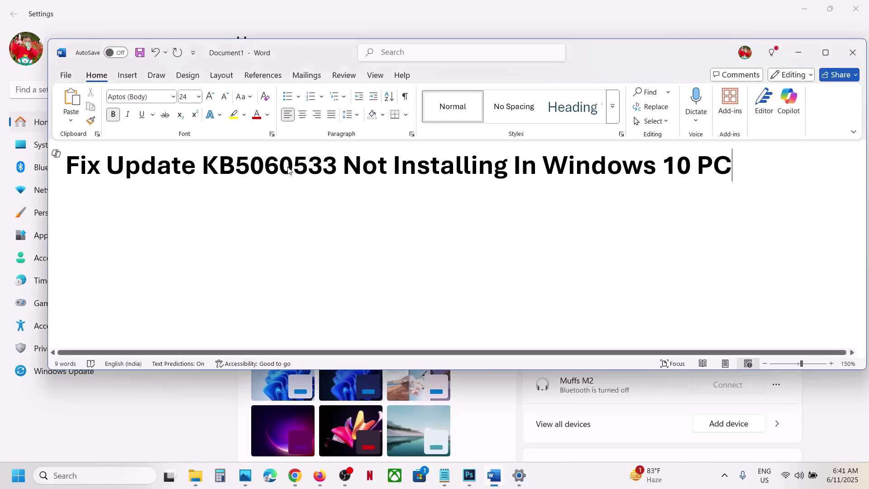
pyautogui.doubleClick(291, 171)
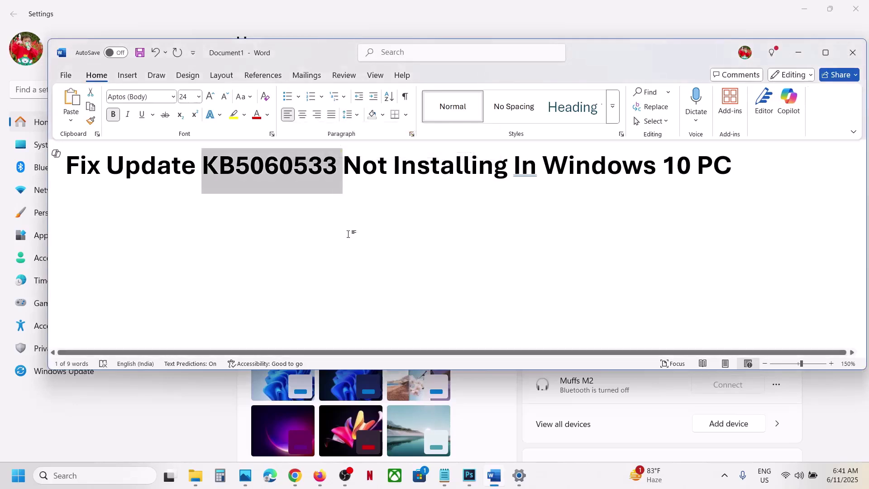
pyautogui.moveTo(689, 165); pyautogui.dragTo(544, 167)
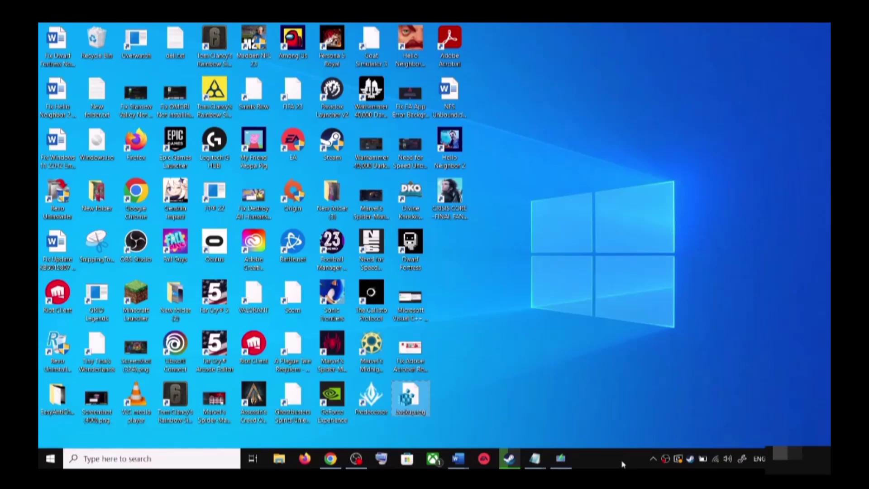
# Switch to the Fix Update KB5015807 guide at Step 1 and open Windows Settings.
pyautogui.click(458, 459)
pyautogui.click(509, 421)
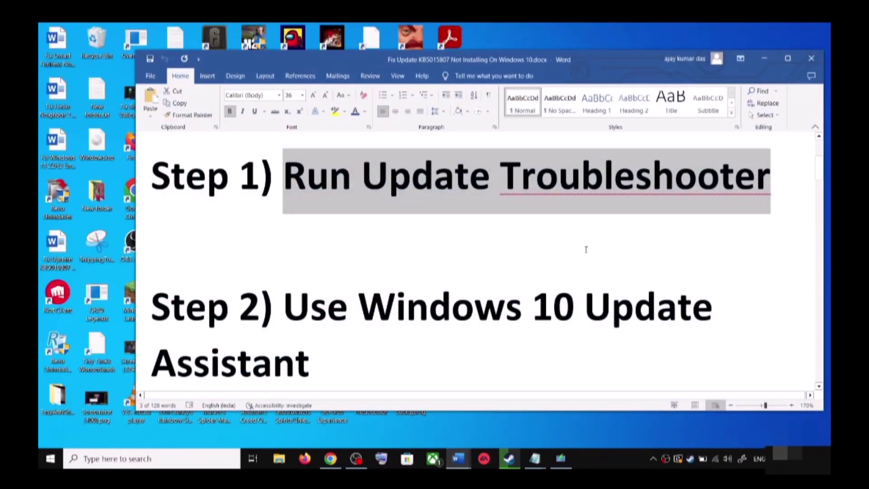
pyautogui.press('super+i')
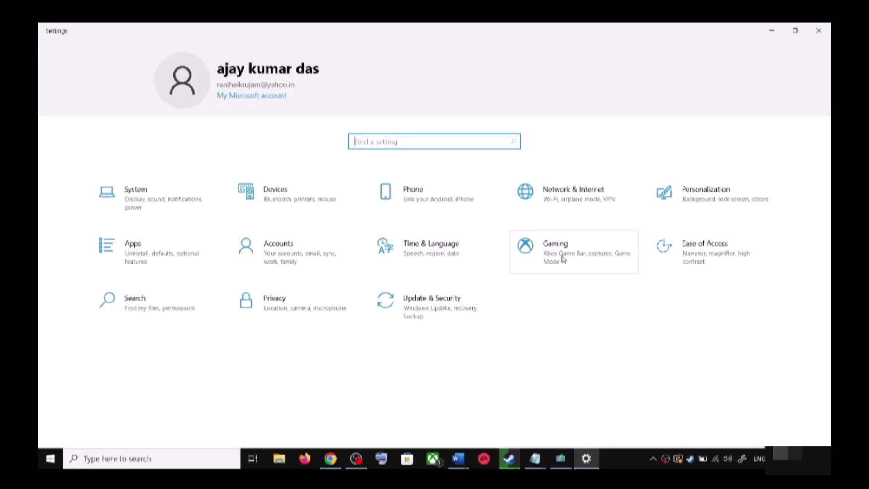
# Open the Windows Update troubleshooter under Update & Security > Troubleshoot > Additional troubleshooters.
pyautogui.click(442, 311)
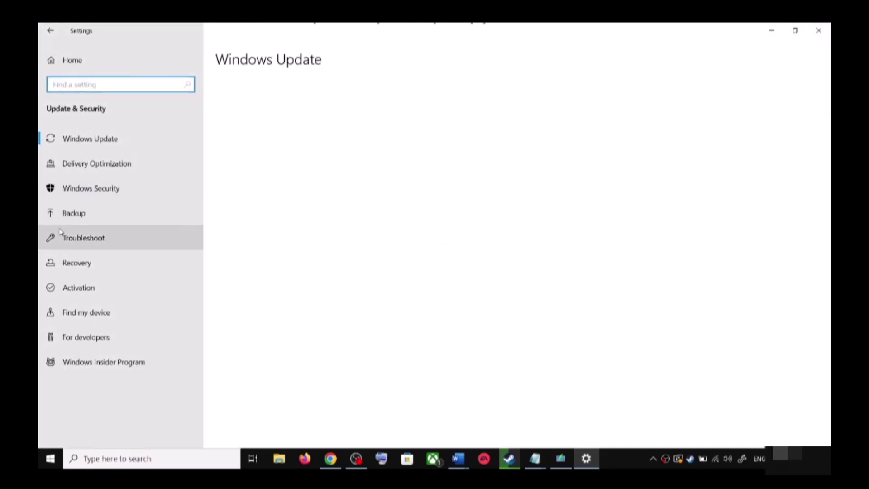
pyautogui.click(103, 241)
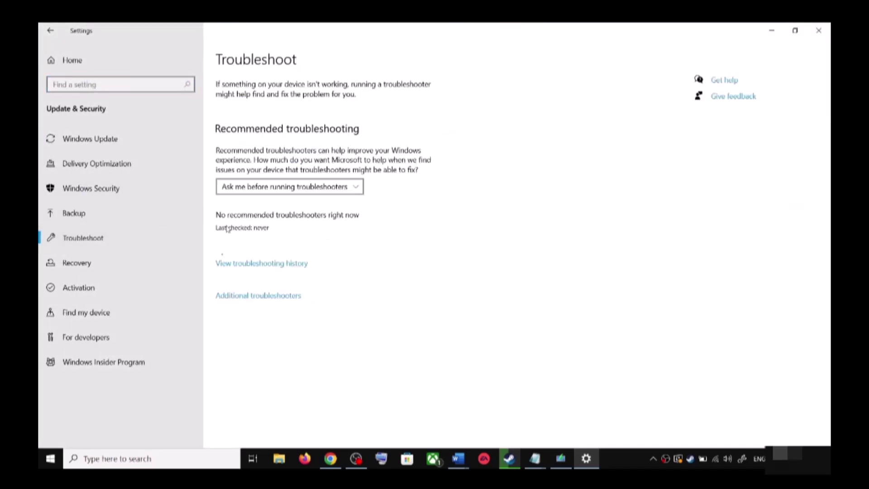
pyautogui.click(270, 300)
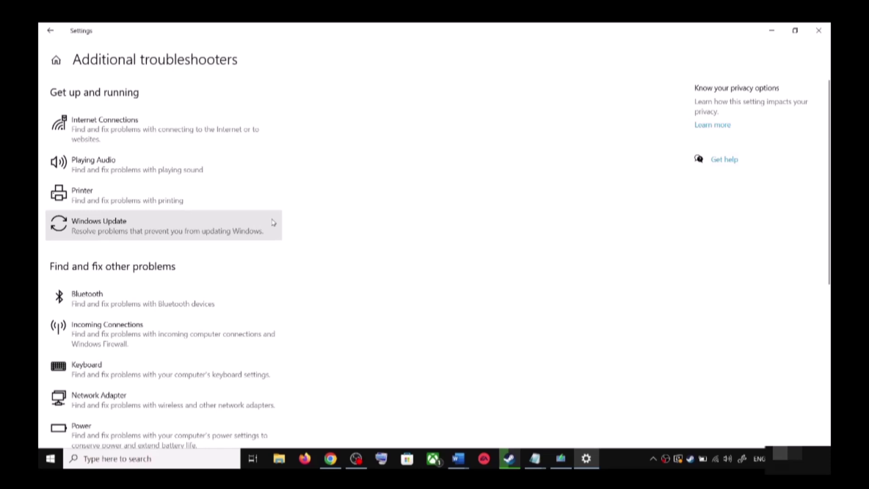
pyautogui.click(139, 233)
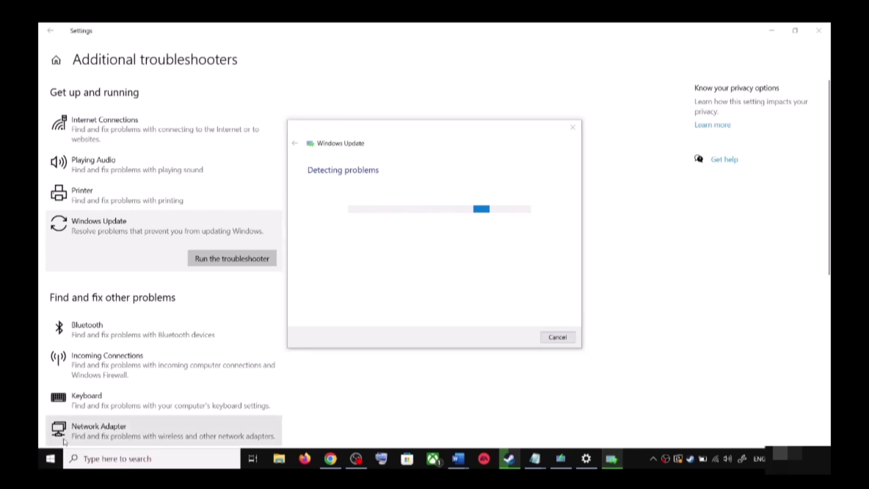
# Check the Start menu power options, then dismiss them without restarting.
pyautogui.click(51, 458)
pyautogui.click(51, 436)
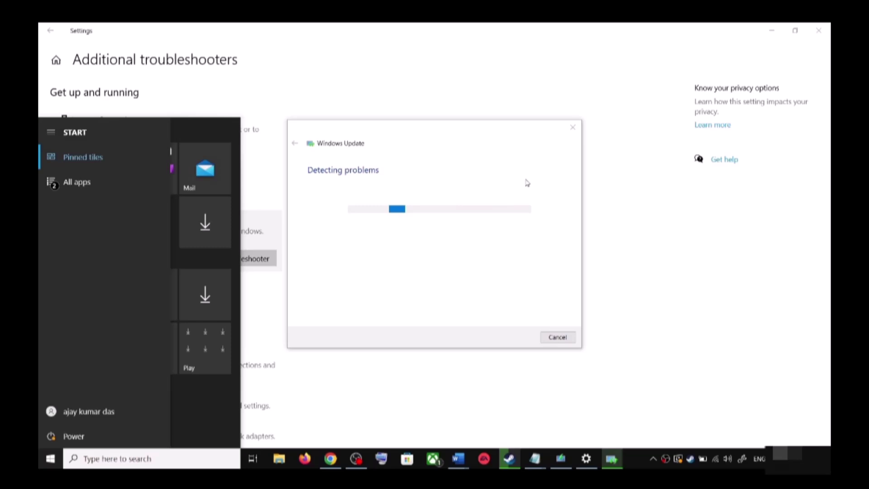
pyautogui.click(643, 199)
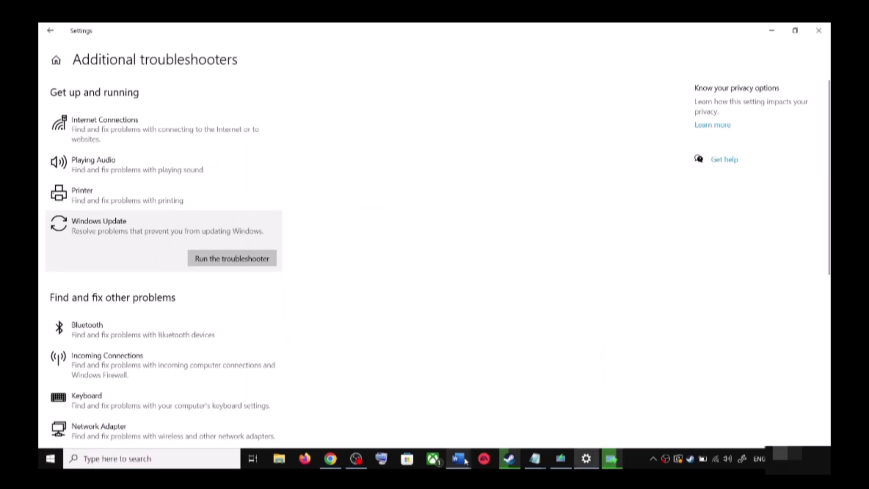
# Return to the fix guide and select the Step 2 download page URL.
pyautogui.click(511, 410)
pyautogui.scroll(-2, 305, 307)
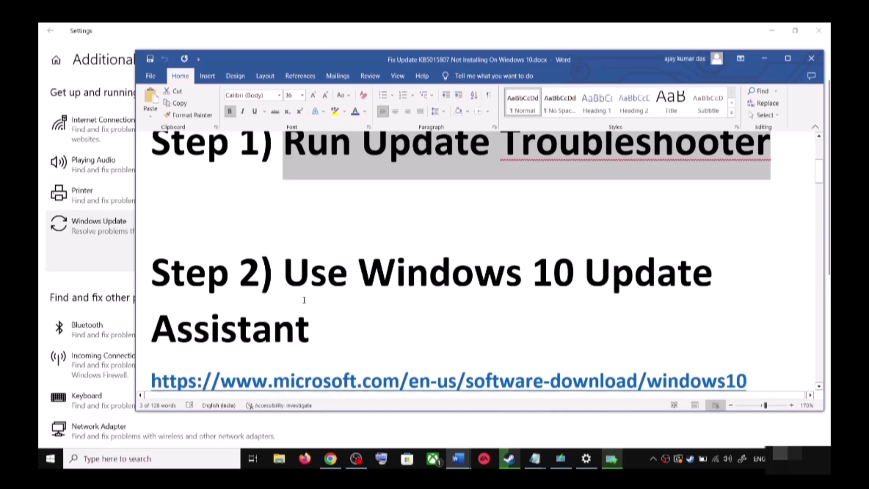
pyautogui.moveTo(282, 264); pyautogui.dragTo(317, 339)
pyautogui.scroll(-2, 373, 343)
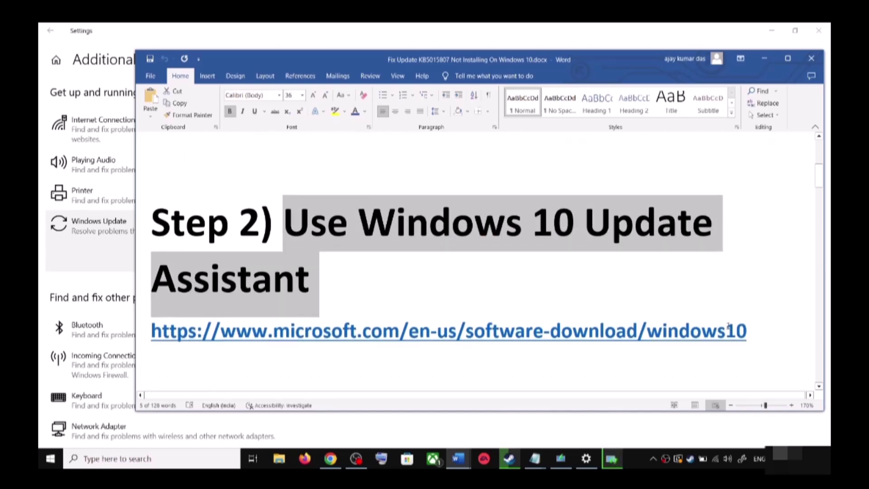
pyautogui.tripleClick(751, 332)
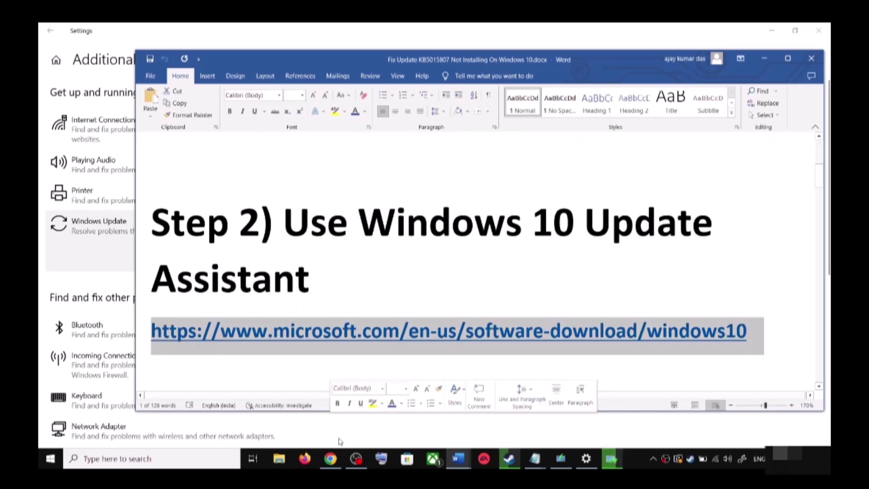
# On the Download Windows 10 page, download the Update Assistant with Update now.
pyautogui.moveTo(337, 463)
pyautogui.click(340, 412)
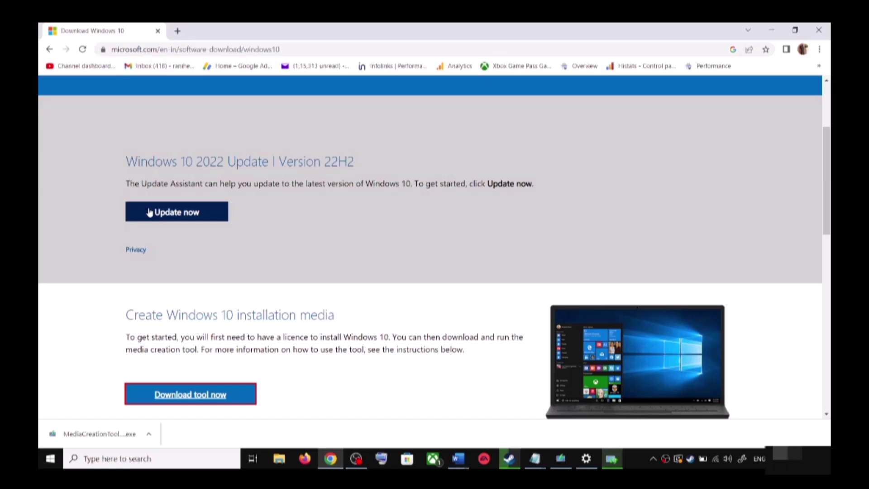
pyautogui.scroll(3, 223, 250)
pyautogui.scroll(1, 223, 250)
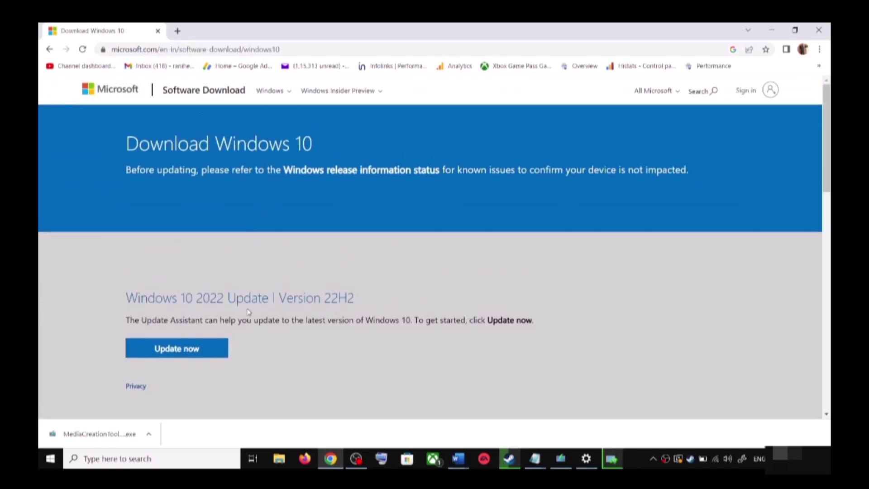
pyautogui.moveTo(141, 320); pyautogui.dragTo(202, 320)
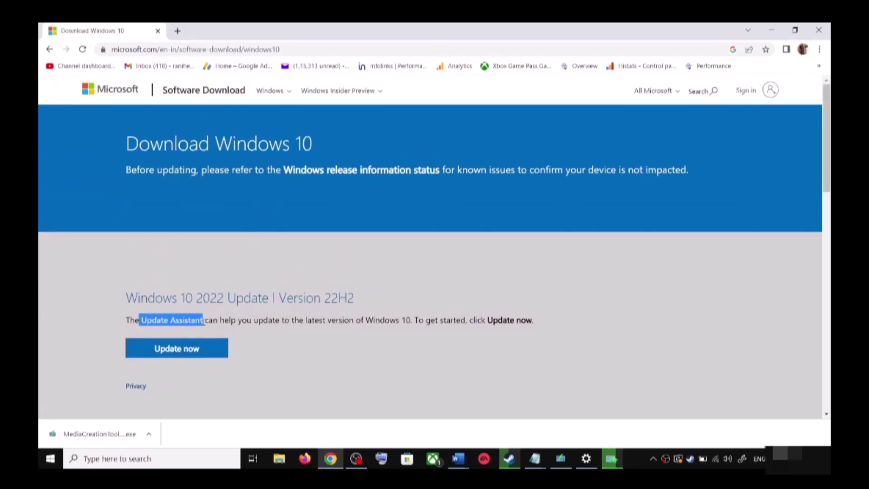
pyautogui.click(196, 350)
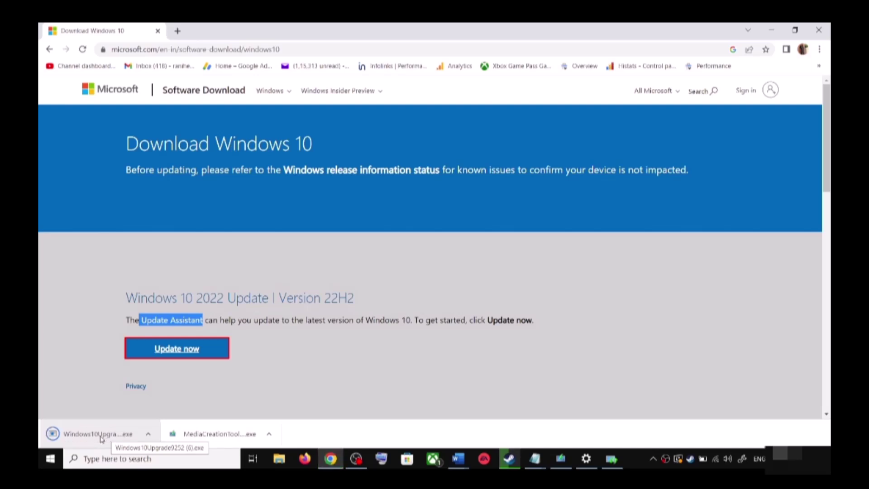
# Run Windows10Upgrade9252 (6).exe, see Windows 10 is already up to date, and close it.
pyautogui.click(104, 435)
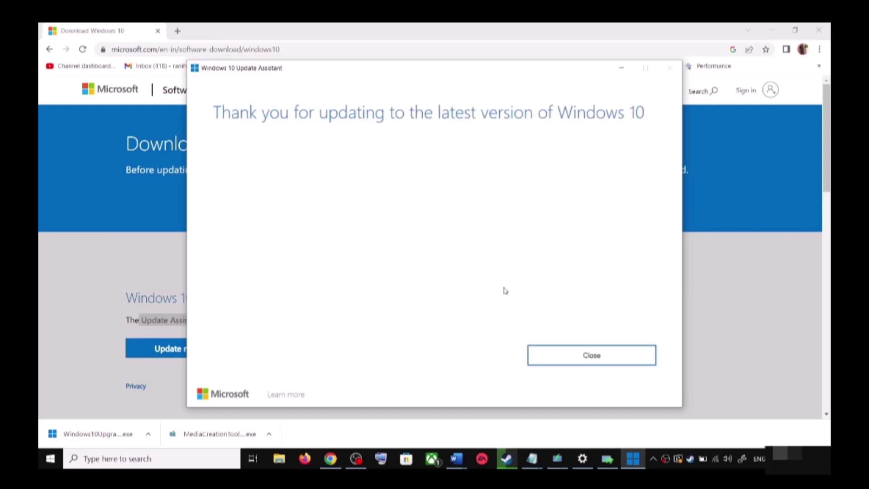
pyautogui.click(616, 358)
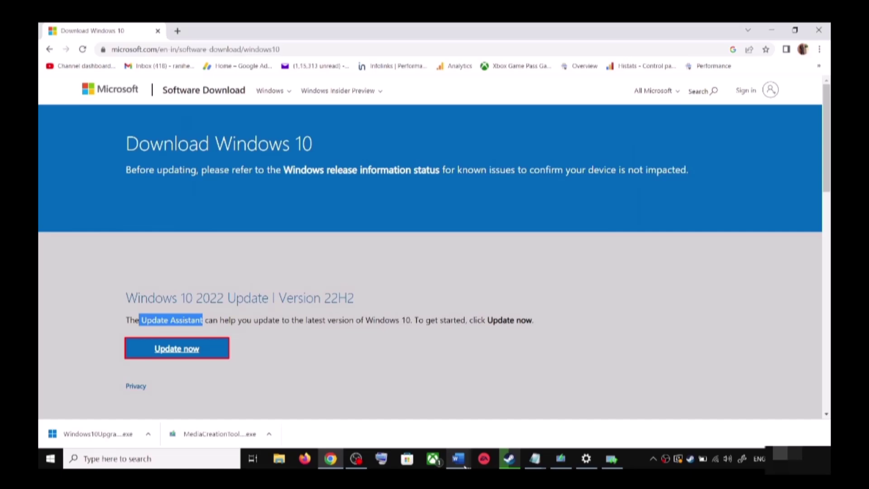
# In the Word guide's Step 3, copy the commands from SC config through net start appidsvc.
pyautogui.moveTo(459, 459)
pyautogui.click(530, 434)
pyautogui.scroll(-3, 364, 304)
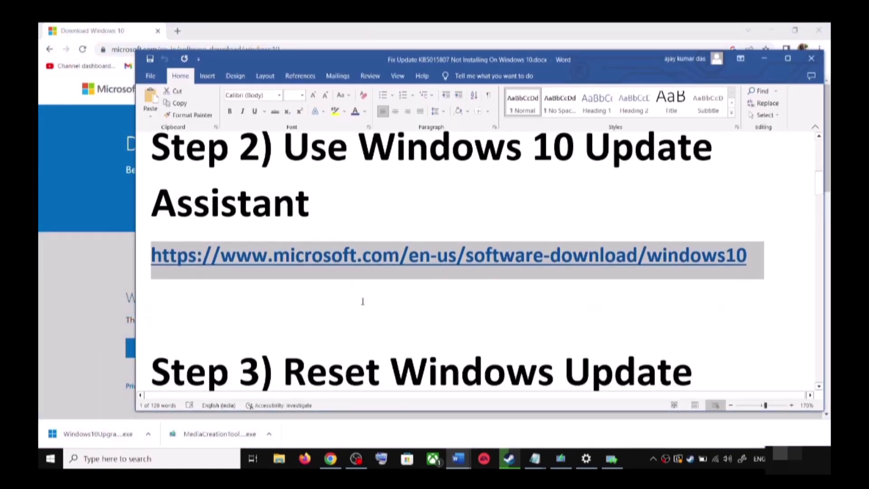
pyautogui.moveTo(284, 278); pyautogui.dragTo(375, 337)
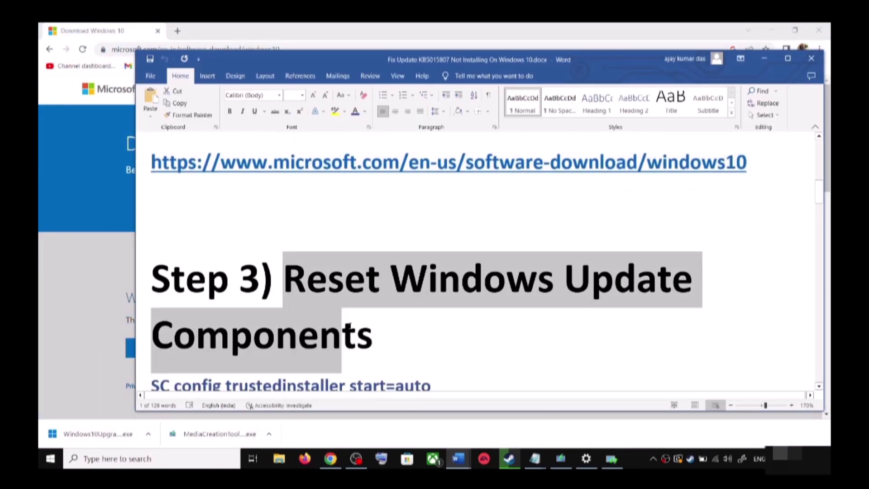
pyautogui.scroll(-2, 162, 304)
pyautogui.moveTo(151, 303); pyautogui.dragTo(295, 365)
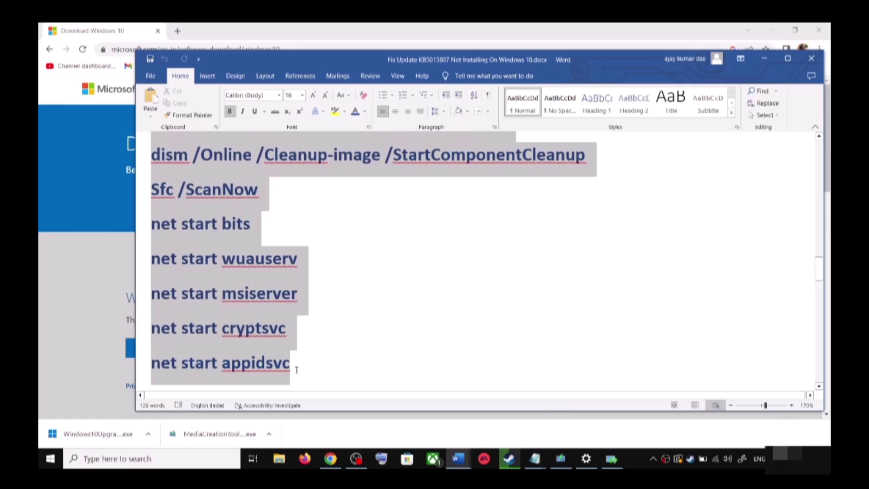
pyautogui.scroll(-1, 271, 295)
pyautogui.rightClick(257, 263)
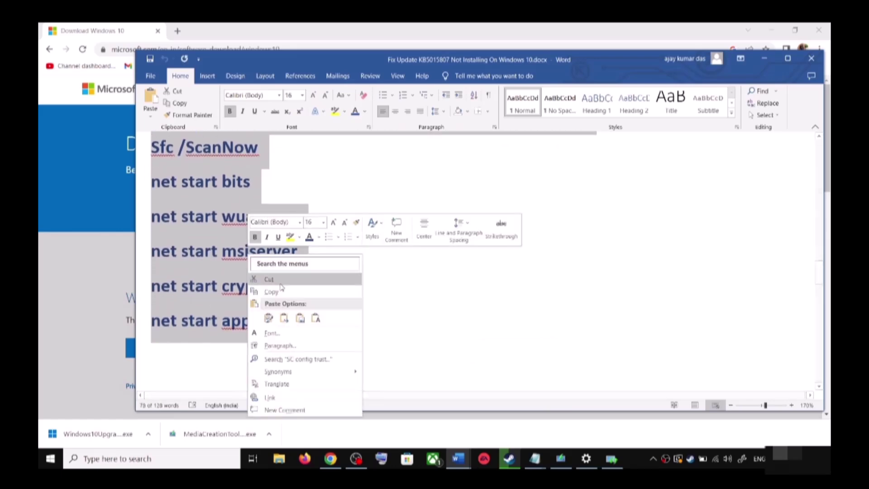
pyautogui.click(282, 292)
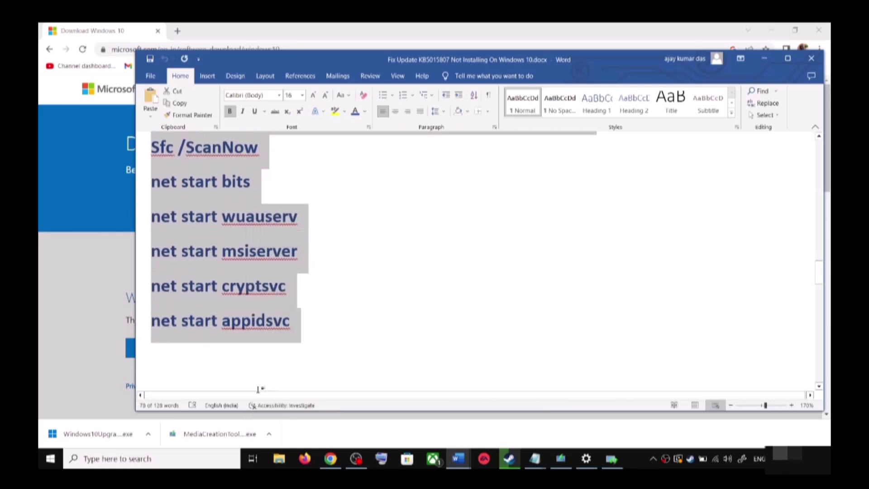
# Open a new Notepad window from Start search and paste the copied reset commands.
pyautogui.click(178, 466)
pyautogui.write('ote')
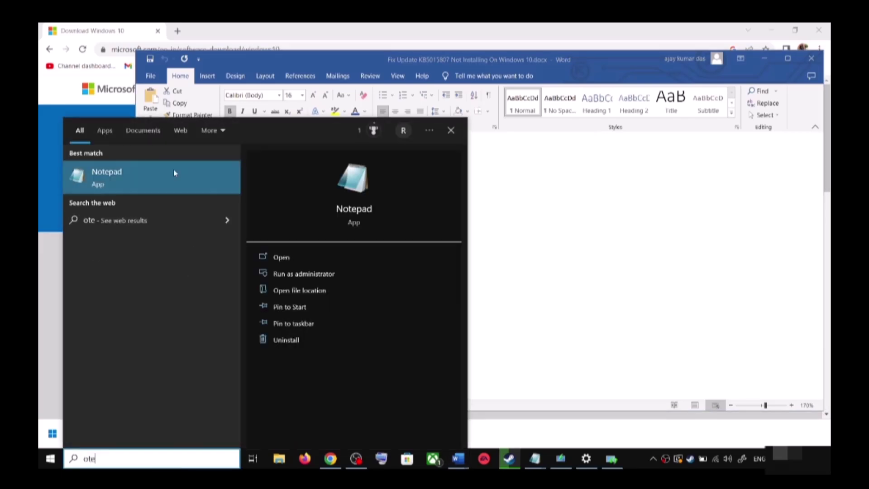
pyautogui.click(136, 176)
pyautogui.hotkey('ctrl', 'v')
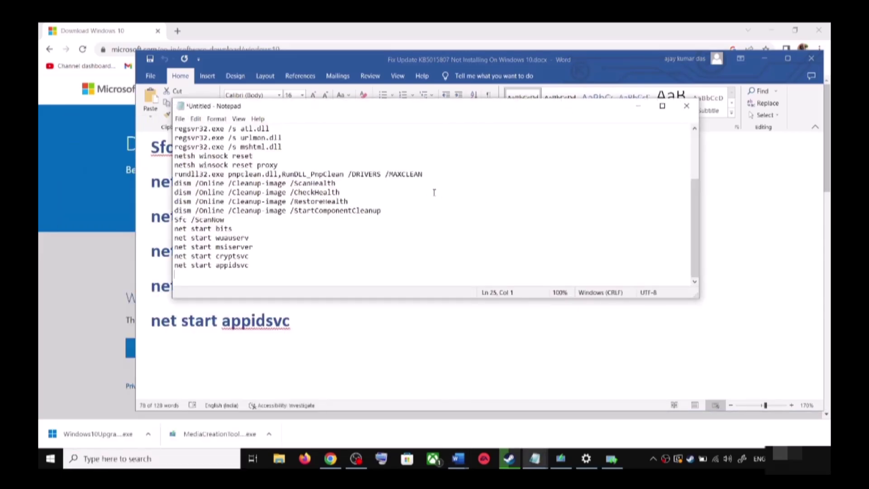
pyautogui.scroll(3, 281, 212)
# Save the script to the Desktop as Wufix.bat with Save as type All Files (*.*).
pyautogui.click(179, 119)
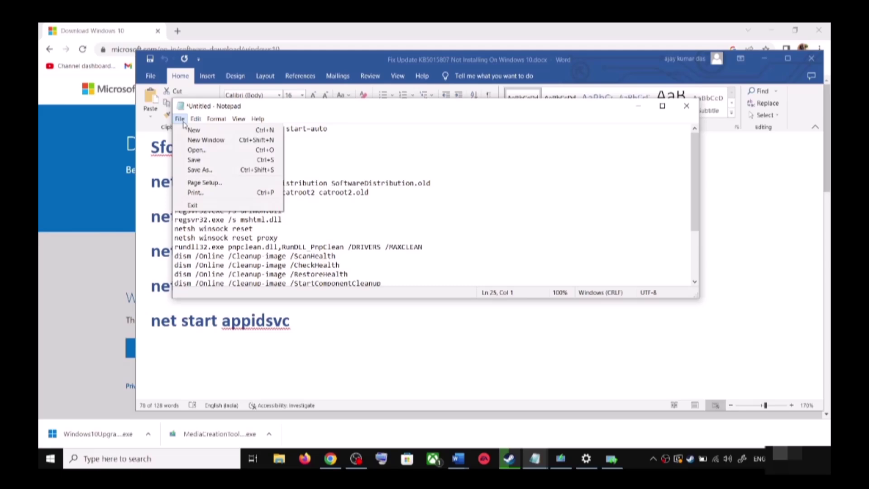
pyautogui.click(200, 170)
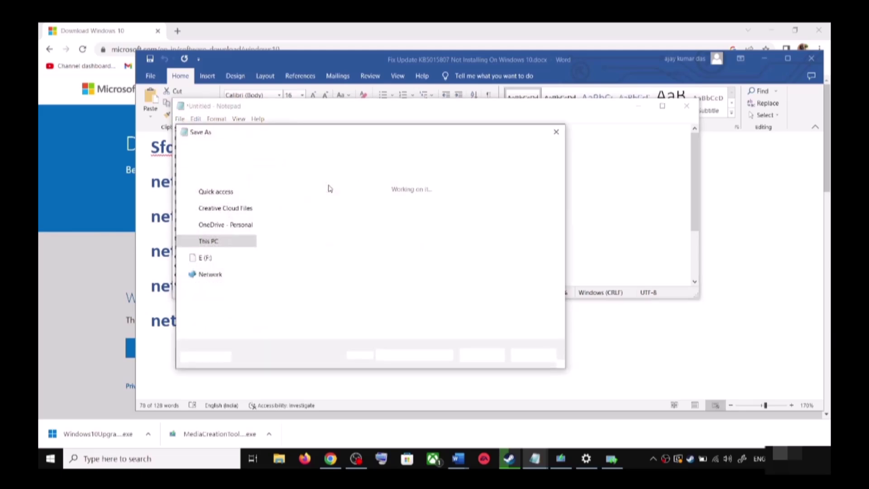
pyautogui.click(222, 217)
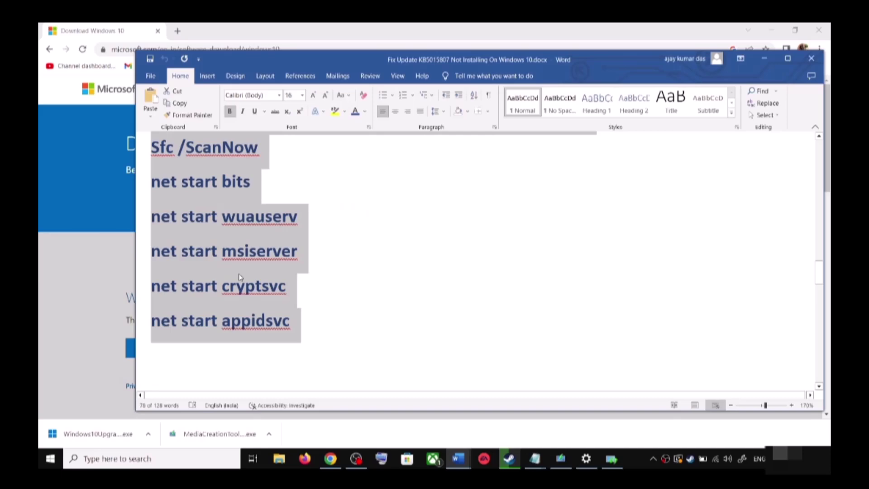
pyautogui.scroll(-5, 259, 285)
pyautogui.moveTo(474, 319); pyautogui.dragTo(300, 317)
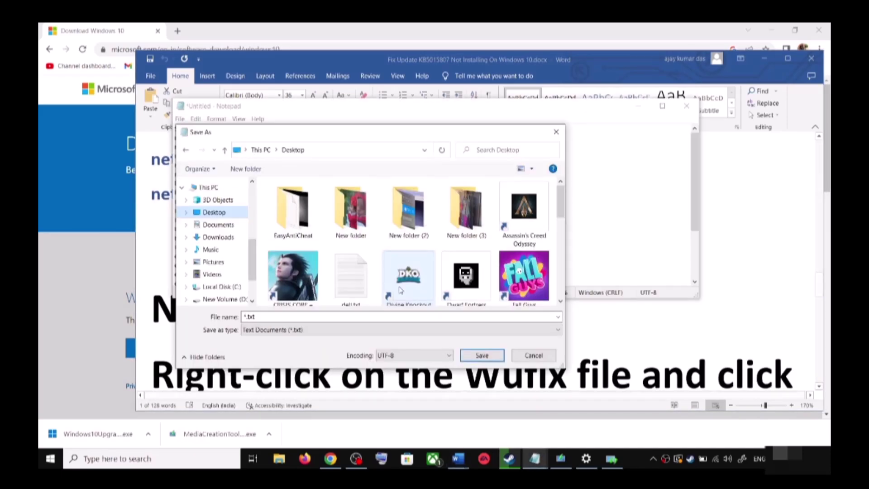
pyautogui.click(325, 316)
pyautogui.hotkey('ctrl', 'a')
pyautogui.hotkey('ctrl', 'v')
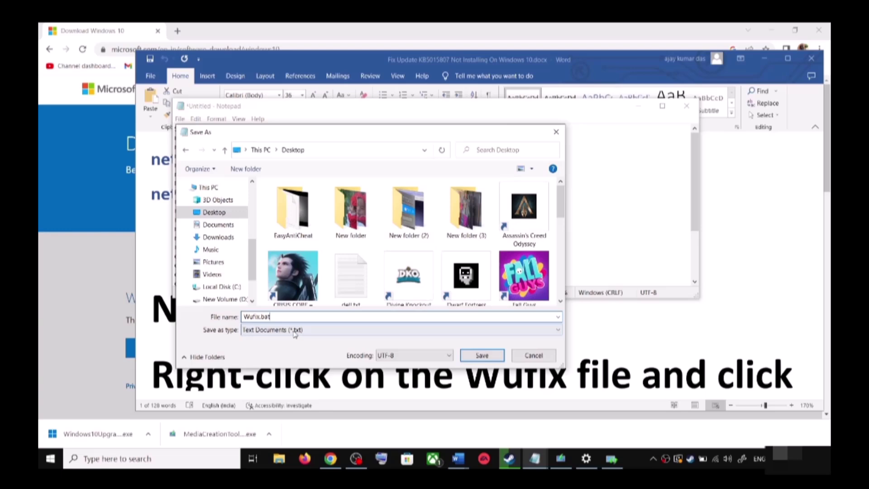
pyautogui.click(280, 335)
pyautogui.click(264, 349)
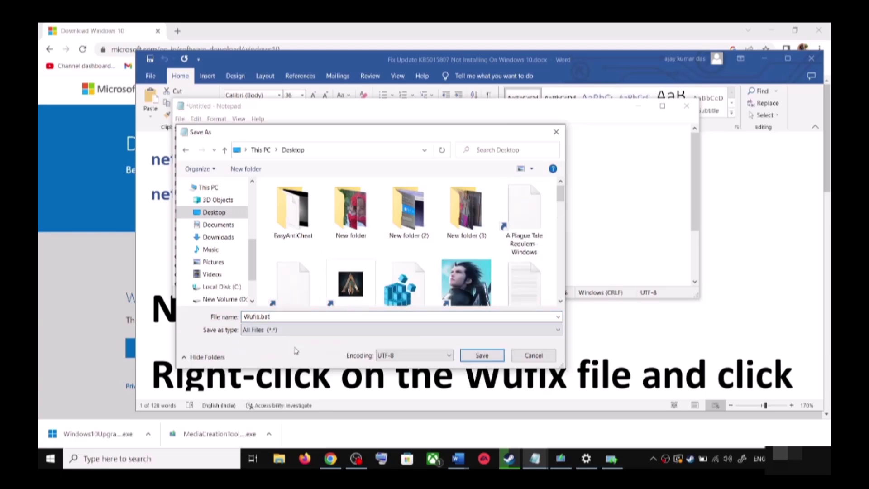
pyautogui.click(491, 355)
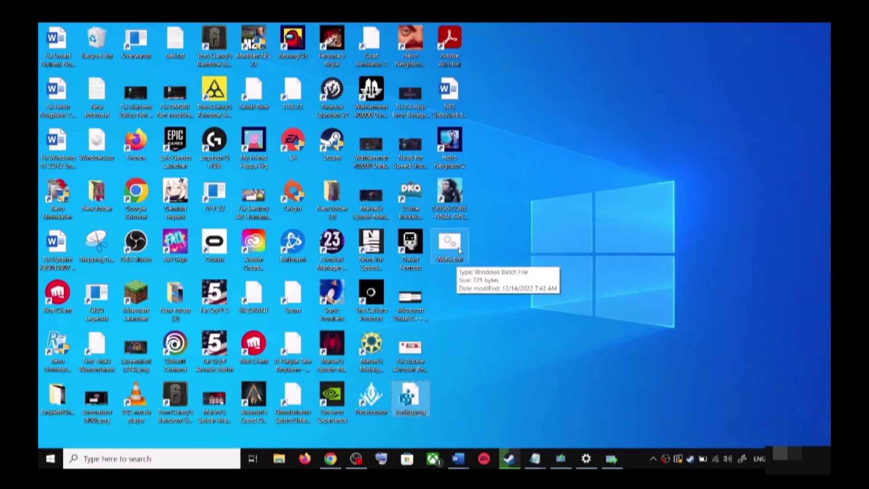
# Run Wufix.bat from the desktop as administrator.
pyautogui.click(455, 249)
pyautogui.rightClick(455, 249)
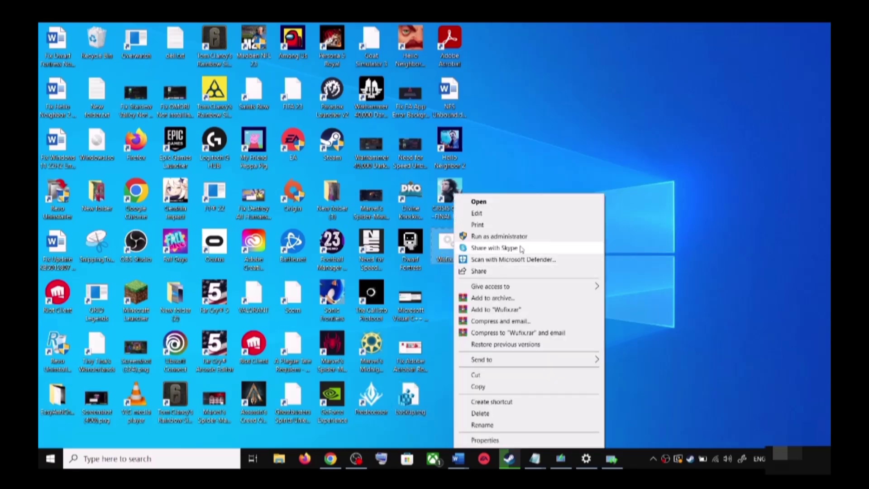
pyautogui.click(510, 161)
pyautogui.rightClick(450, 252)
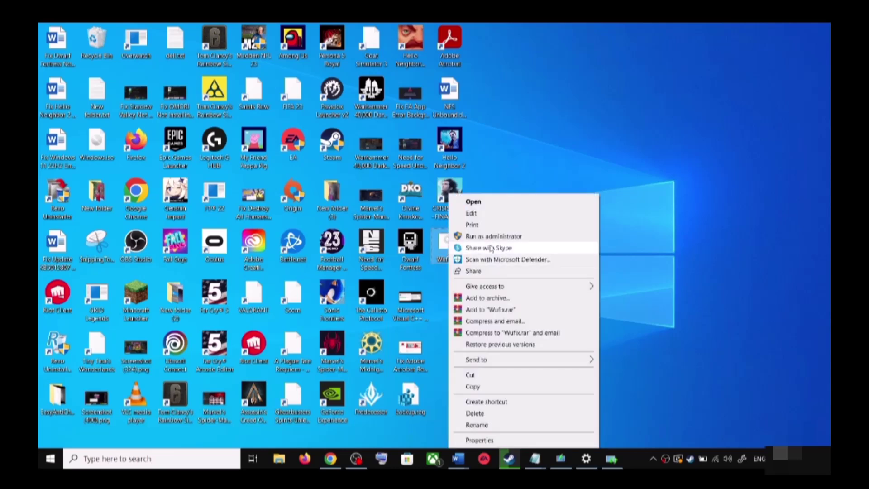
pyautogui.click(502, 238)
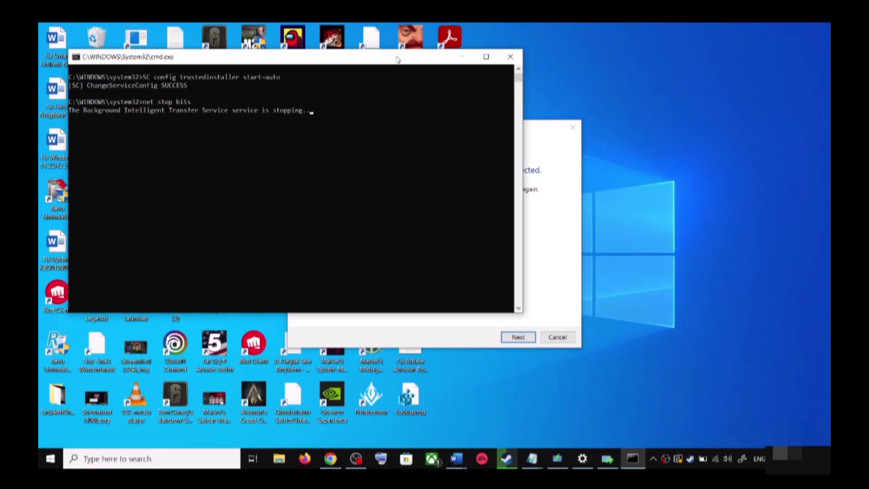
# Move the Command Prompt window aside while the script runs, and check the Start power choices.
pyautogui.moveTo(397, 59); pyautogui.dragTo(487, 132)
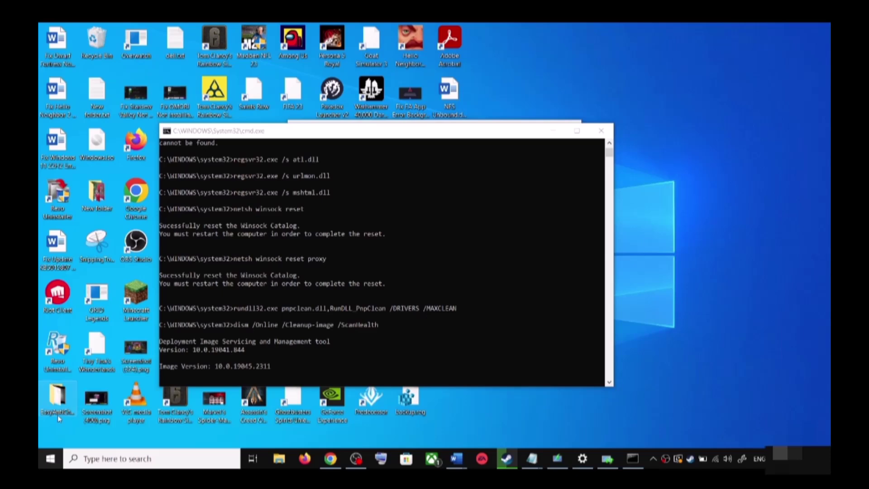
pyautogui.click(50, 458)
pyautogui.click(52, 436)
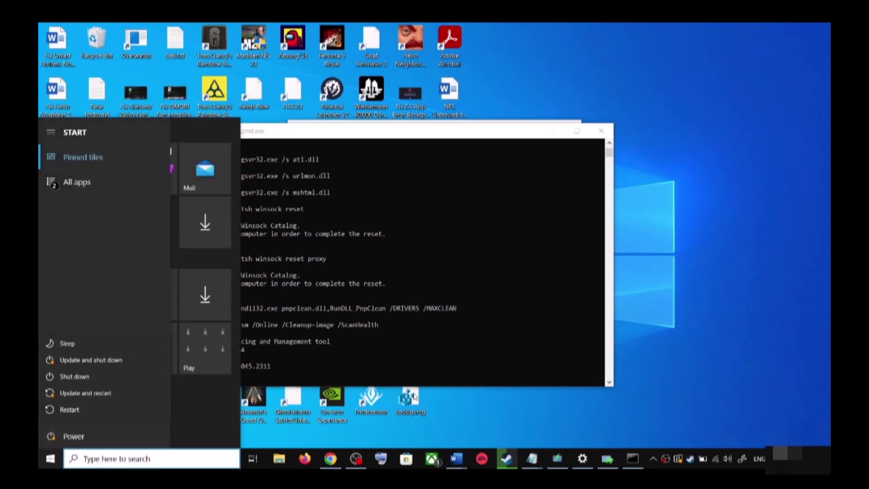
pyautogui.click(715, 267)
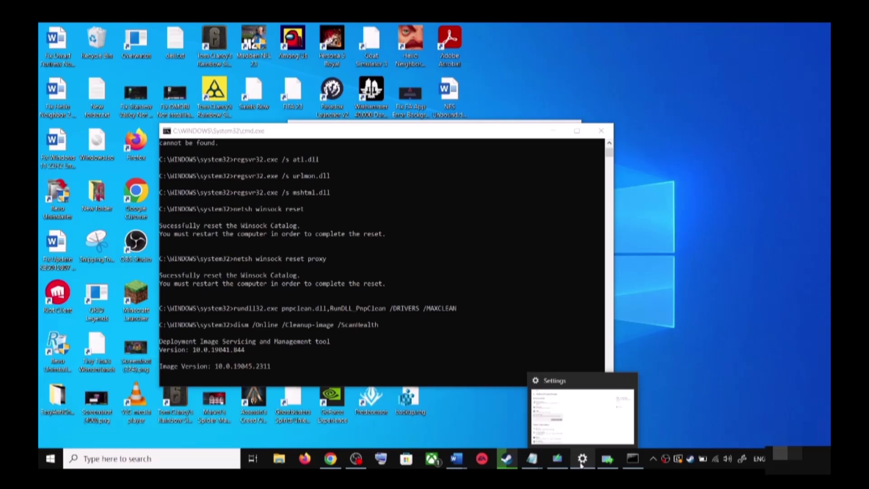
# Close Settings from its taskbar menu and bring the Word guide back to the front.
pyautogui.rightClick(581, 464)
pyautogui.click(581, 439)
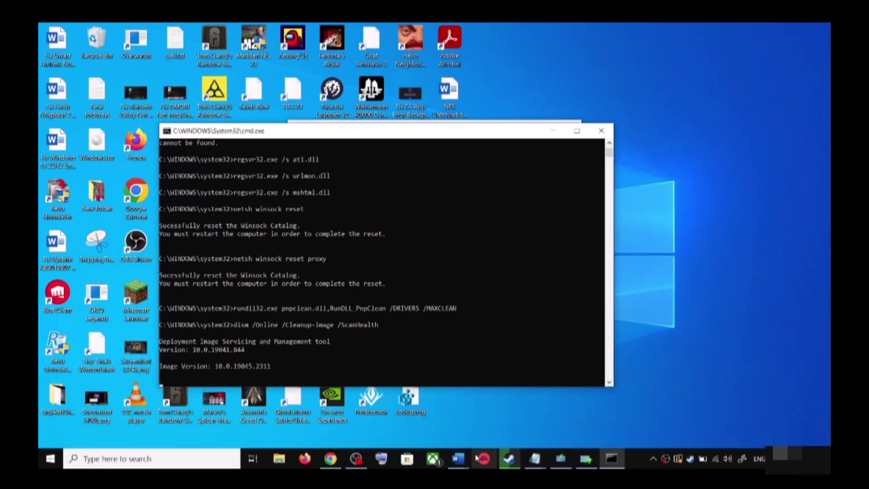
pyautogui.moveTo(459, 459)
pyautogui.click(520, 417)
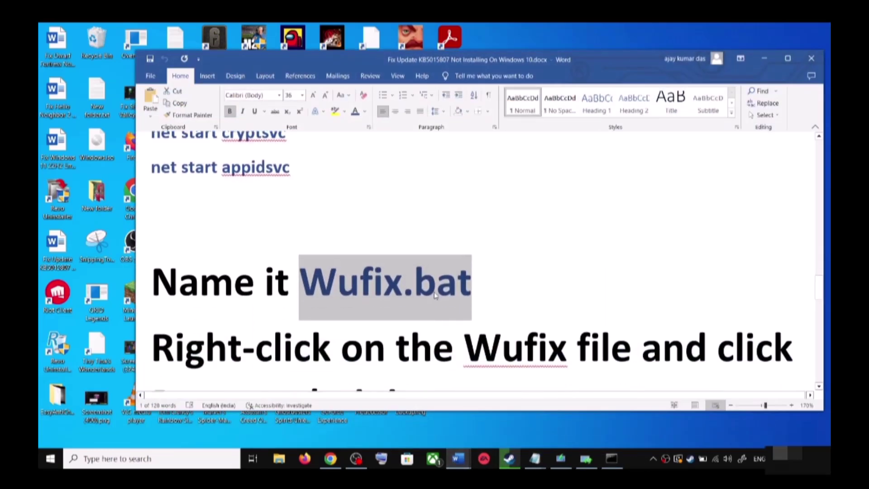
# Scroll the Word guide to Step 4 and highlight 'Use Media Creation Tool'.
pyautogui.scroll(-5, 434, 296)
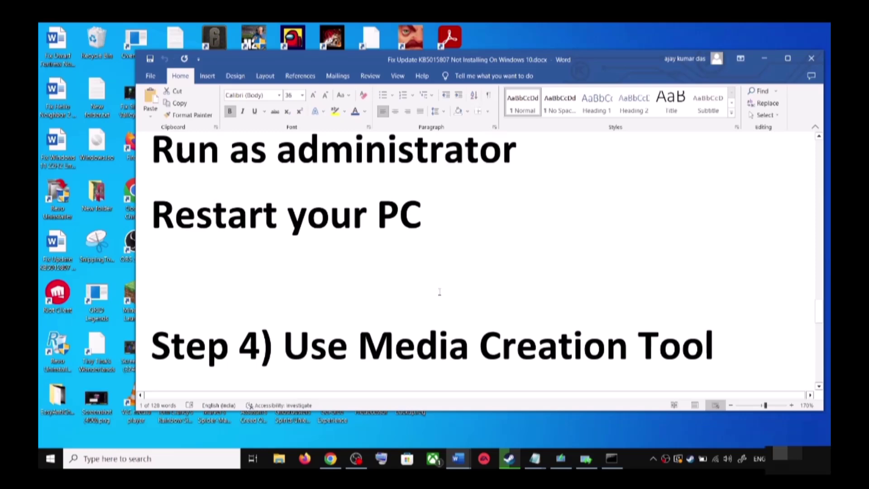
pyautogui.scroll(-1, 440, 292)
pyautogui.moveTo(284, 292); pyautogui.dragTo(720, 295)
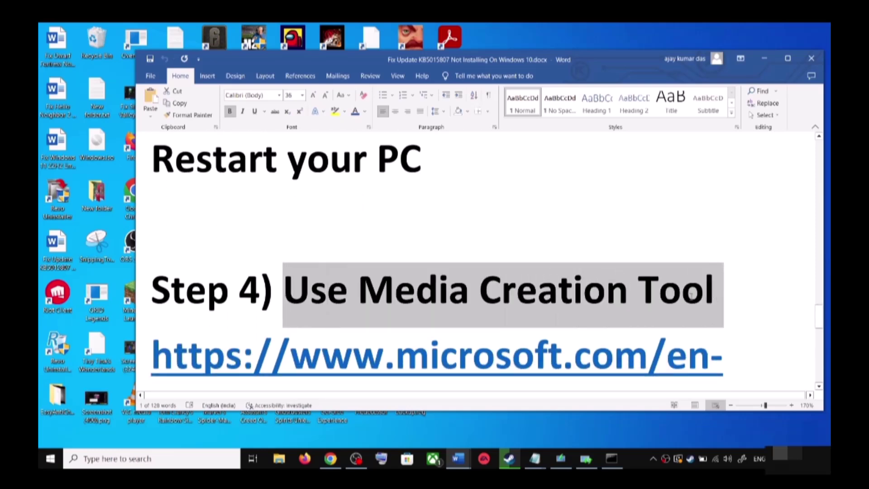
pyautogui.scroll(-3, 431, 312)
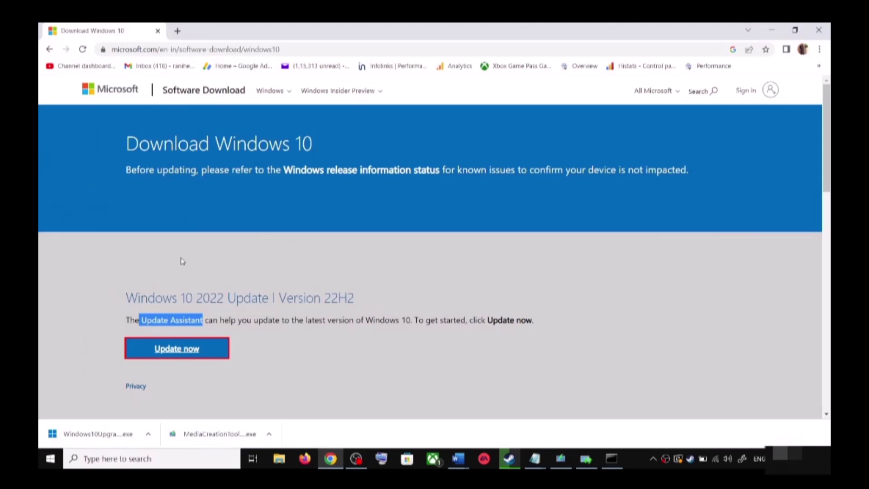
# Find Create Windows 10 installation media on the page and launch the downloaded MediaCreationTool.
pyautogui.scroll(-2, 193, 270)
pyautogui.scroll(-3, 193, 271)
pyautogui.moveTo(132, 281); pyautogui.dragTo(203, 280)
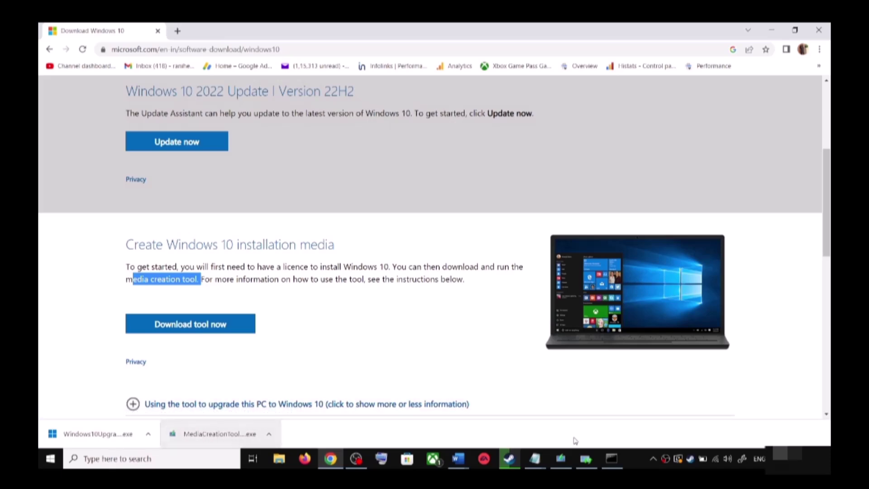
pyautogui.click(560, 458)
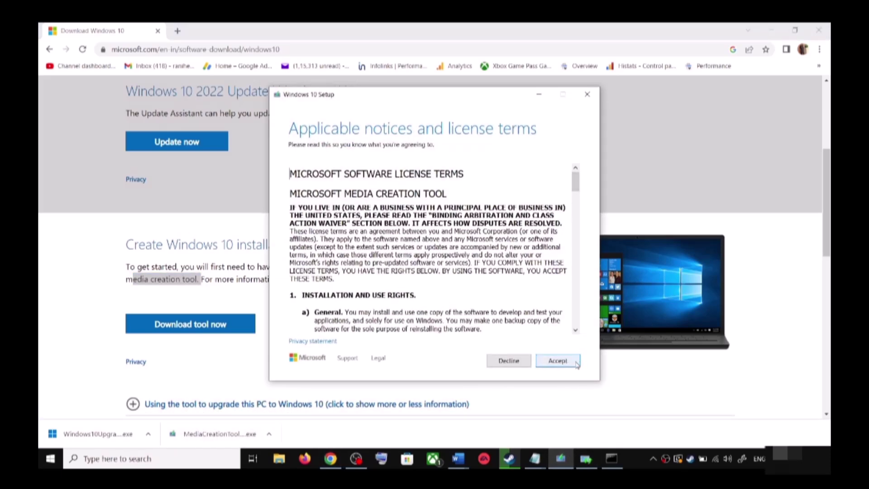
# Accept the Media Creation Tool licence terms and start the Upgrade this PC now download.
pyautogui.click(567, 358)
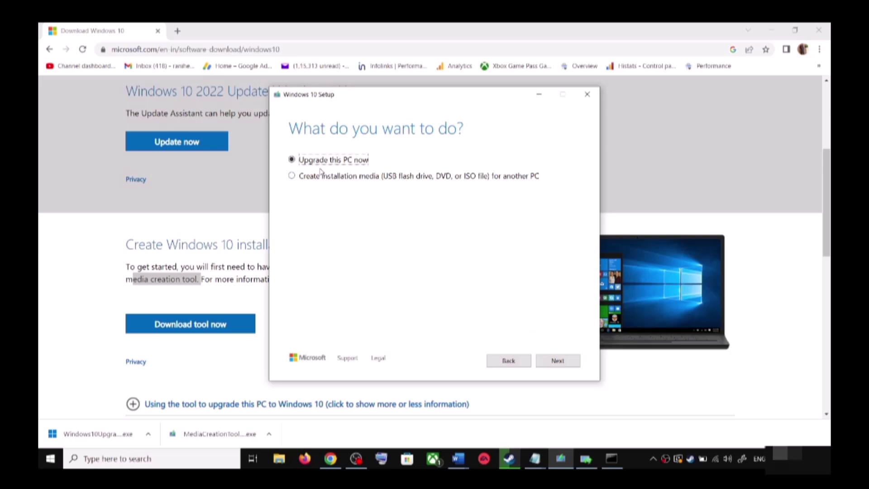
pyautogui.click(563, 361)
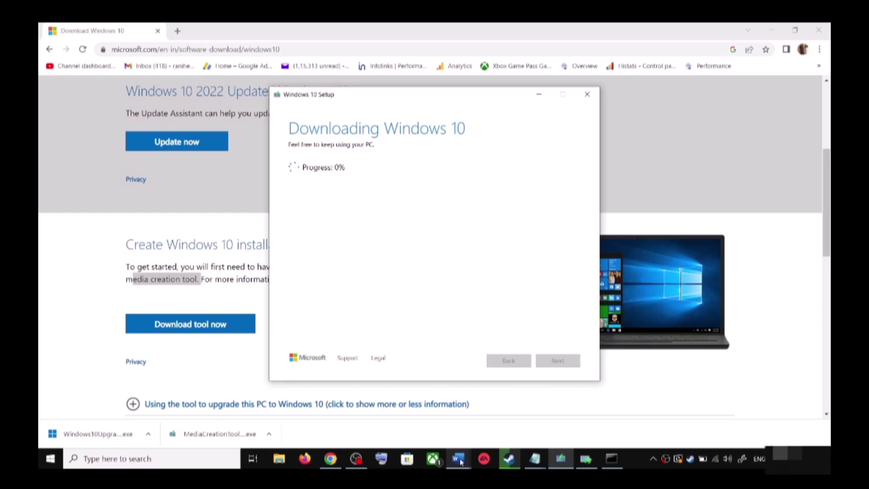
# Maximize the Word guide and review its Ready to install screenshot with the Install button.
pyautogui.moveTo(461, 461)
pyautogui.click(604, 421)
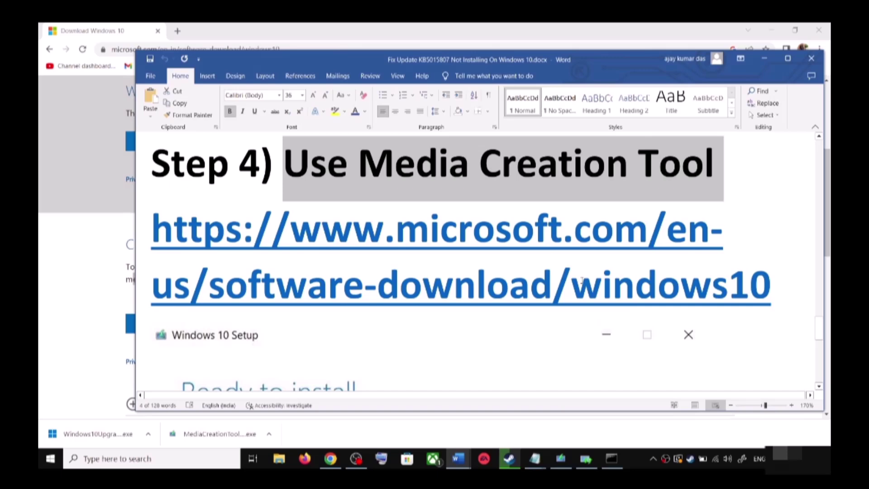
pyautogui.scroll(-3, 582, 280)
pyautogui.click(788, 58)
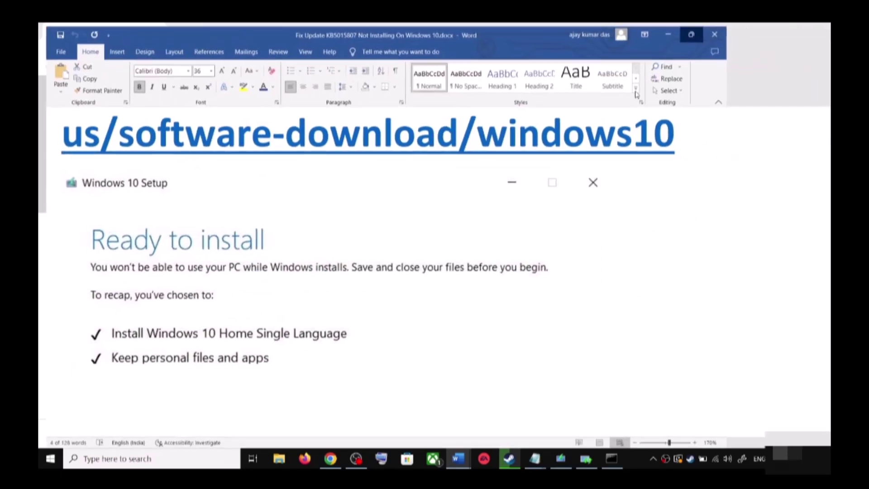
pyautogui.scroll(-3, 217, 259)
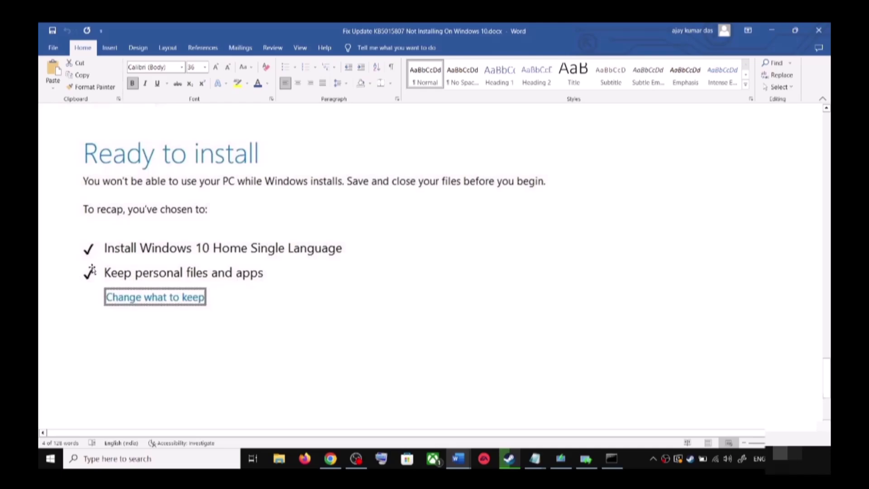
pyautogui.scroll(-3, 315, 271)
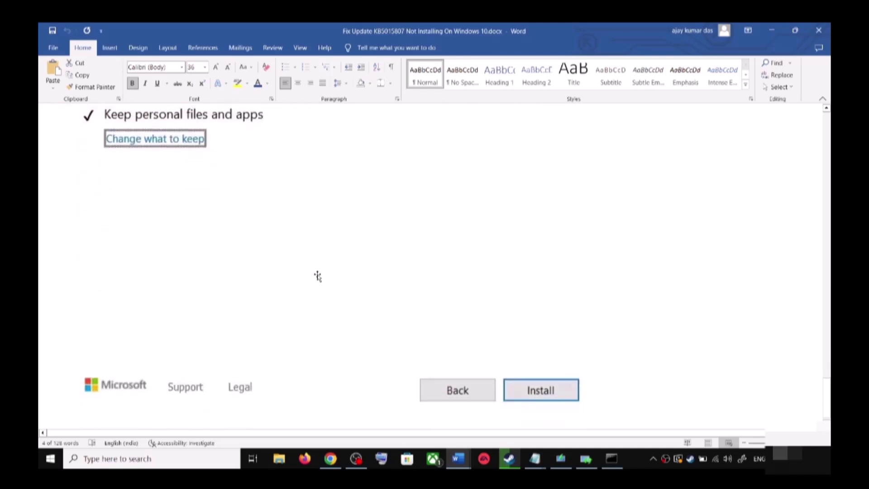
pyautogui.scroll(4, 442, 309)
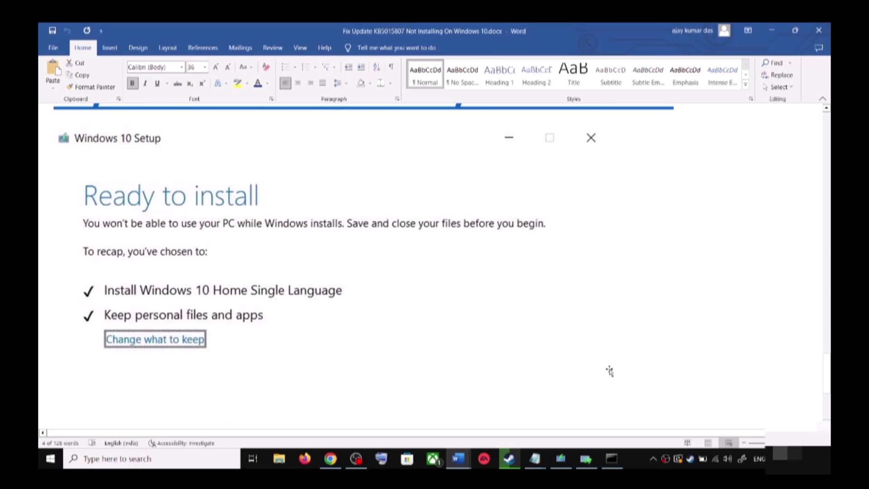
pyautogui.click(643, 460)
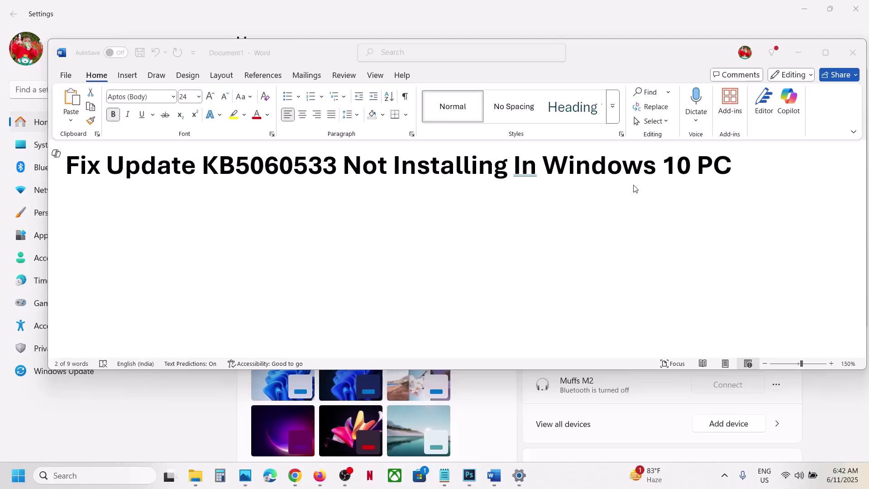
pyautogui.doubleClick(269, 169)
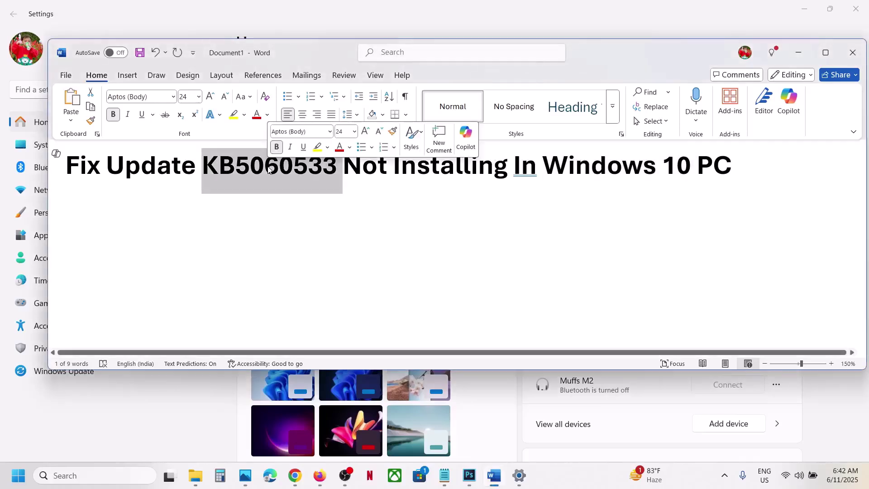
pyautogui.click(570, 477)
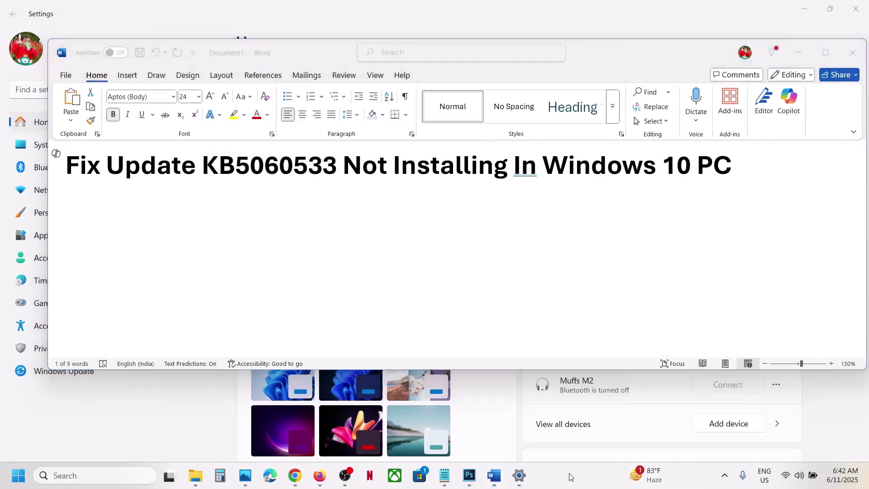